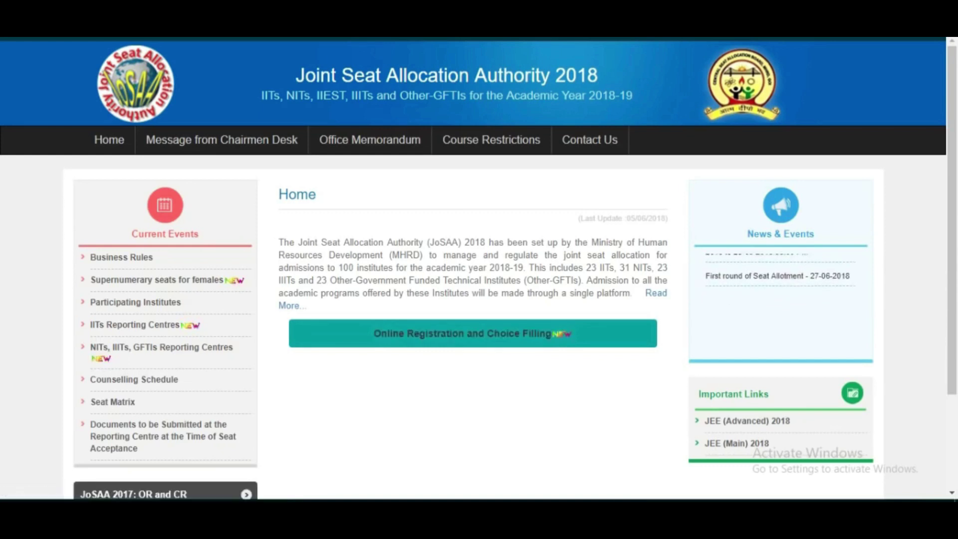
Log in to the candidate portal with roll number, password and security pin, saving the password.
click(473, 333)
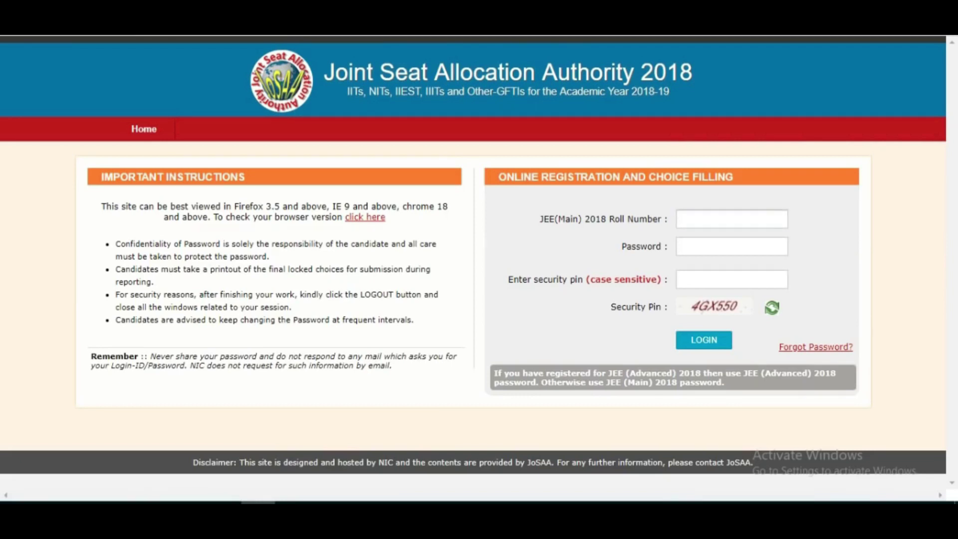
key(Return)
key(Tab)
key(Tab)
key(Return)
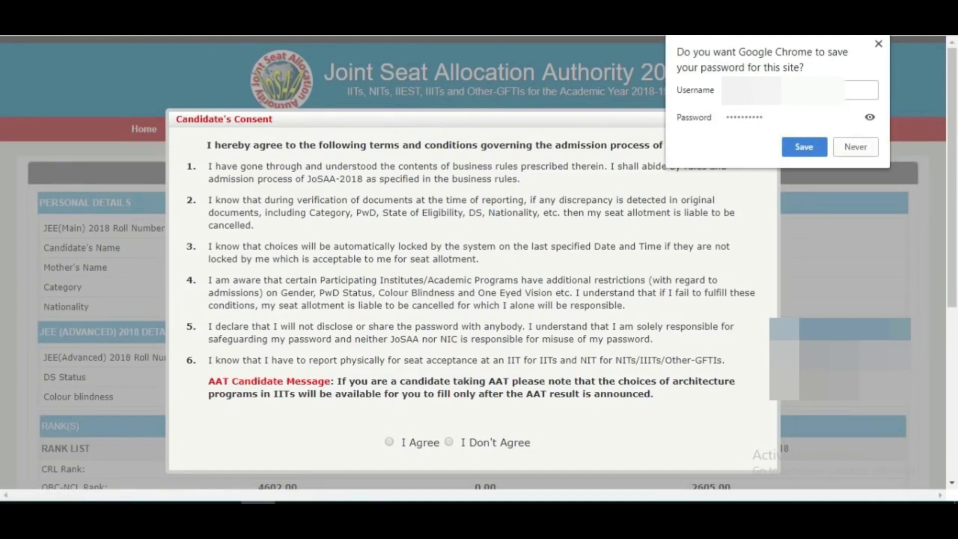
click(804, 147)
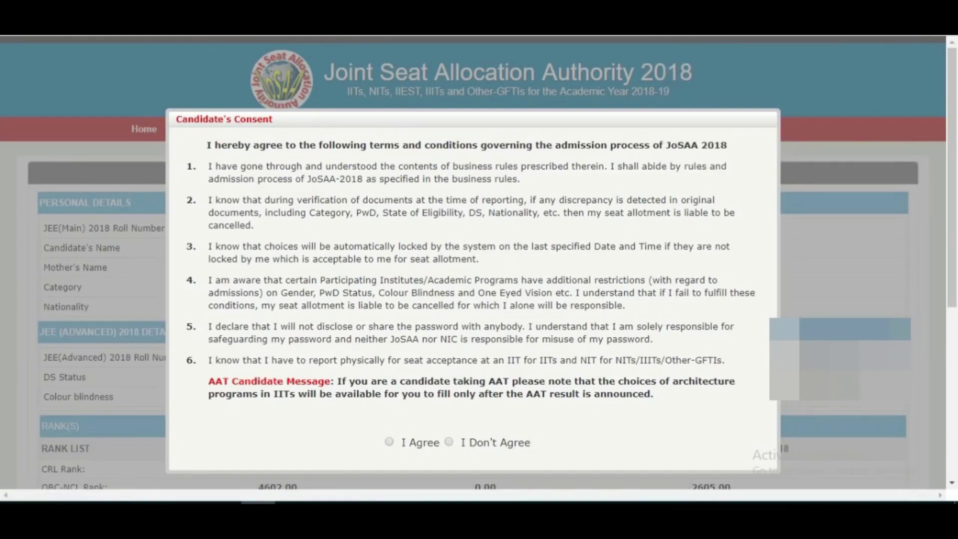
Agree to the consent terms, tick the declaration and submit the registration form for review.
scroll(479, 270, down, 2)
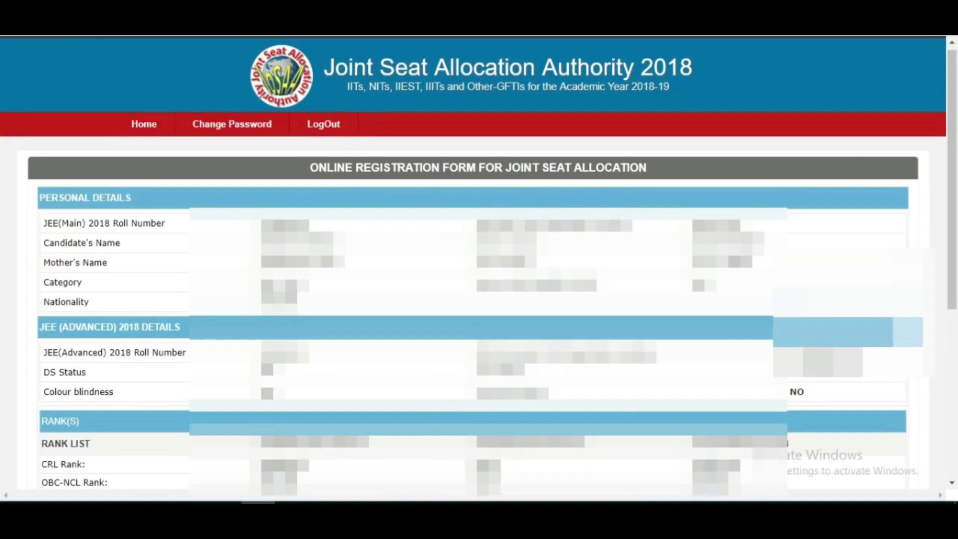
scroll(478, 266, down, 1)
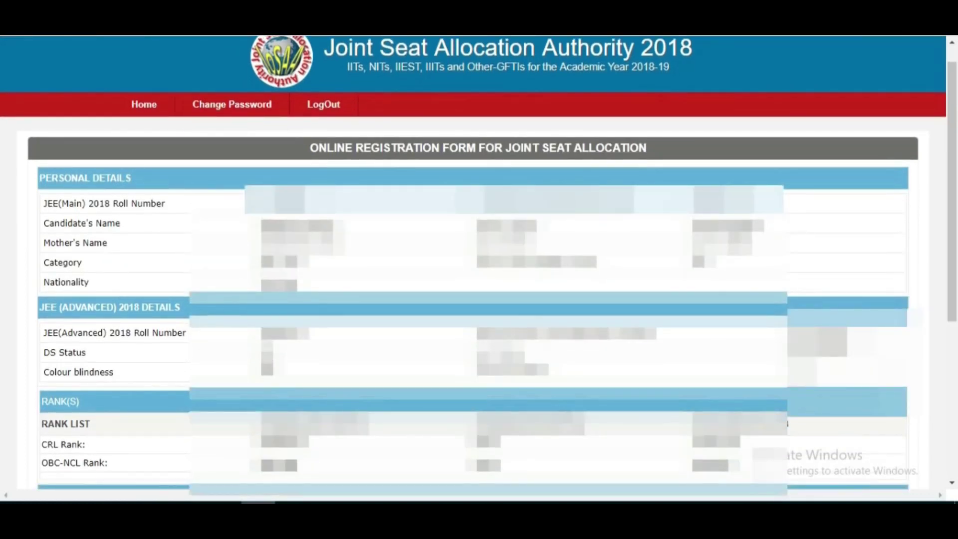
scroll(478, 266, down, 4)
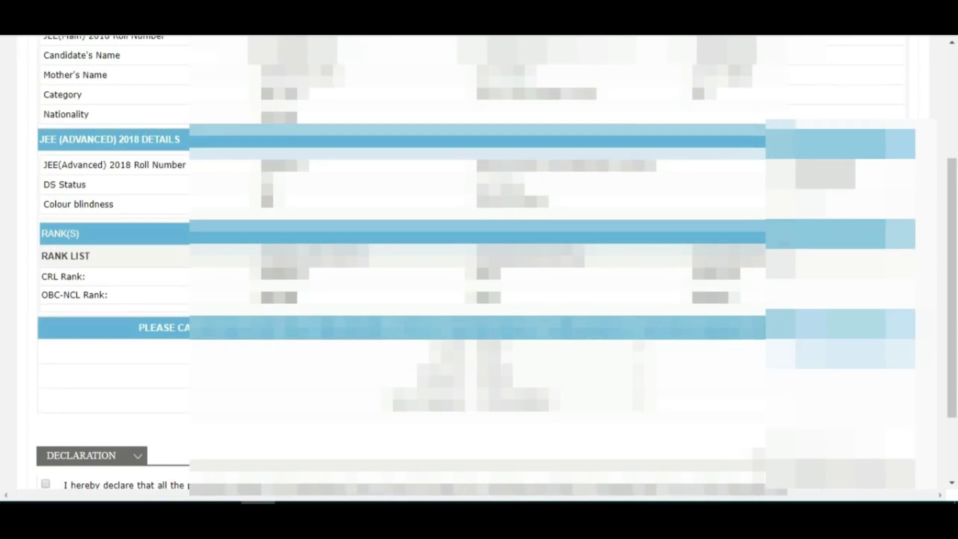
scroll(478, 300, down, 3)
click(42, 379)
click(475, 427)
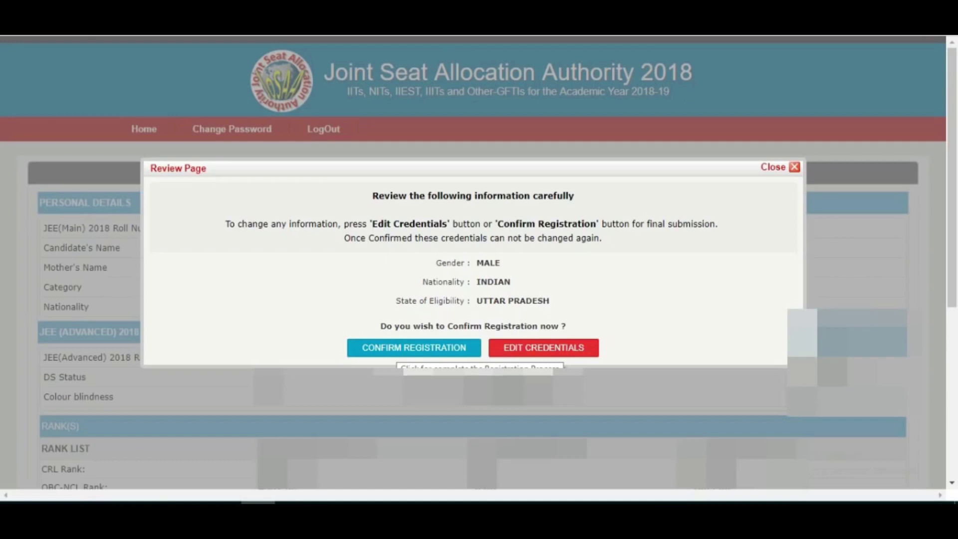
Confirm the reviewed registration and open Choices Available, showing 643 choices and none filled.
click(413, 347)
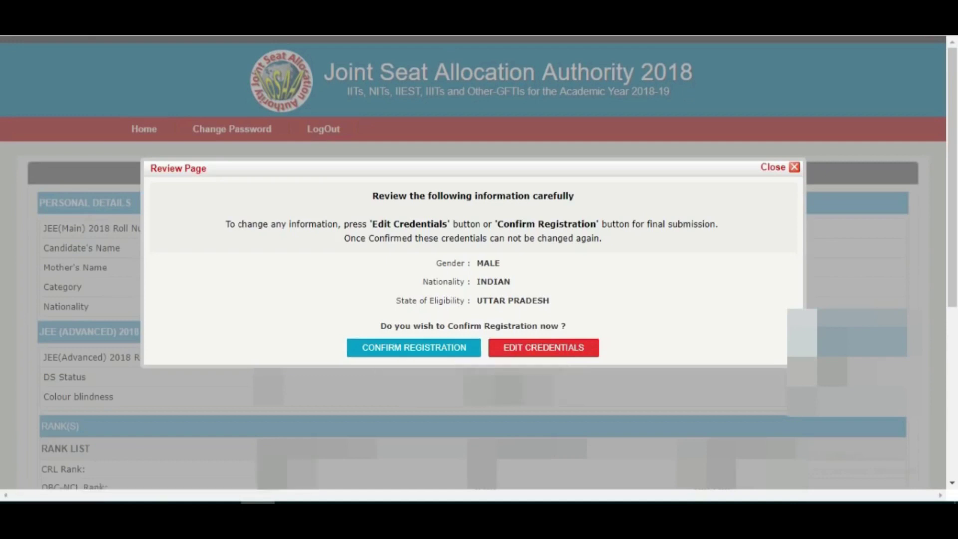
click(414, 348)
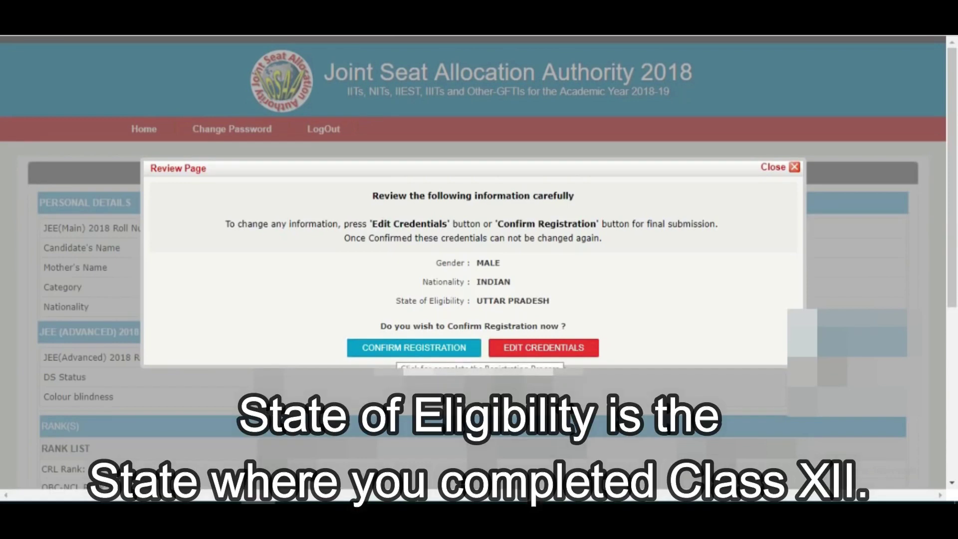
click(414, 348)
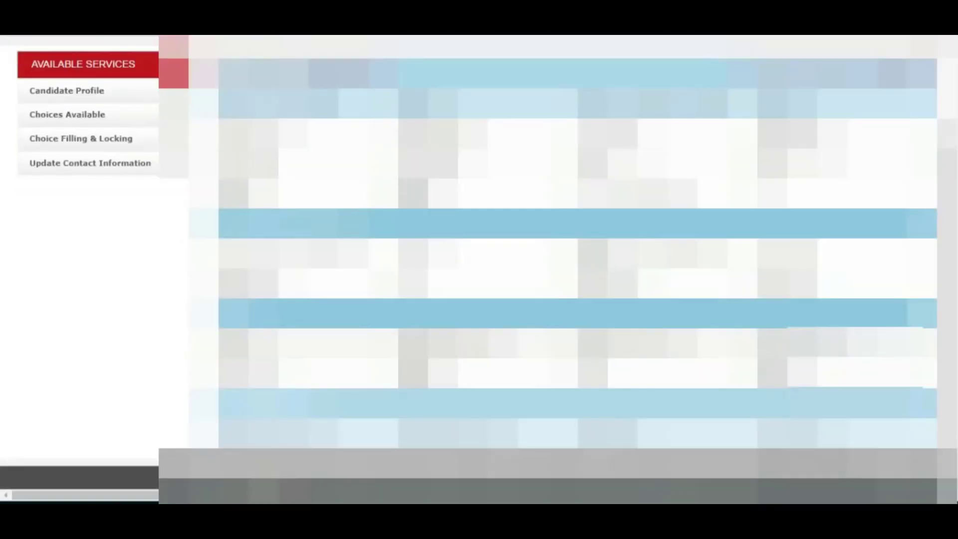
scroll(480, 269, up, 3)
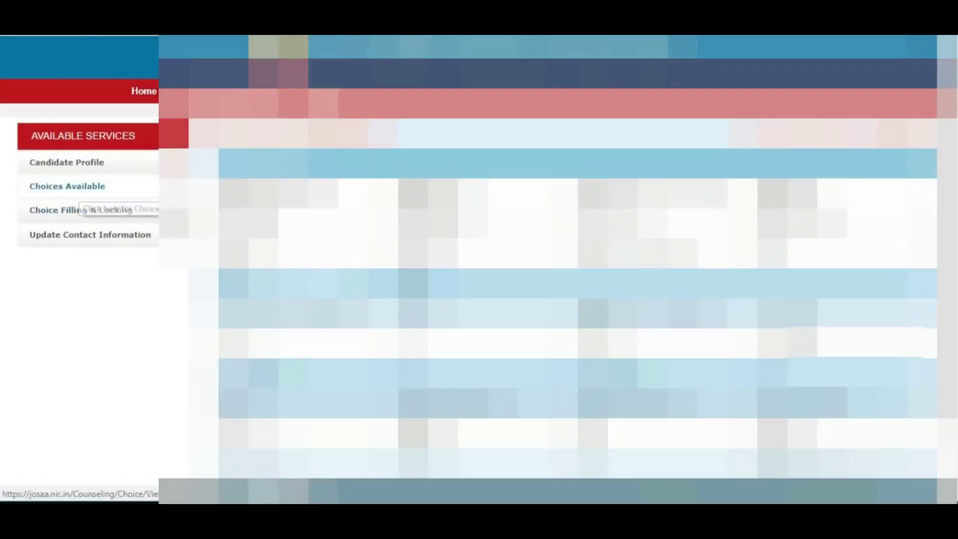
click(66, 186)
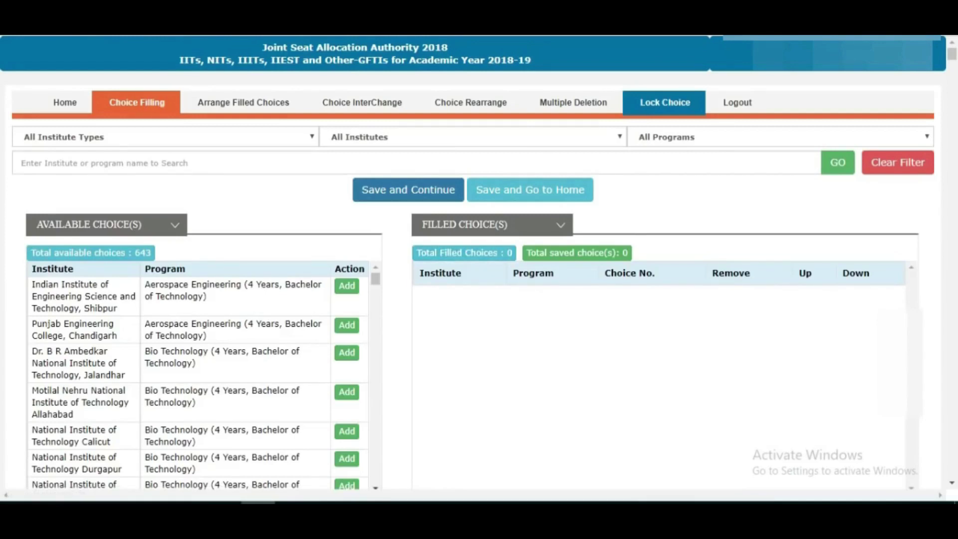
Scroll the 643 available choices down to the Computer Science and Engineering programmes.
scroll(197, 374, down, 1)
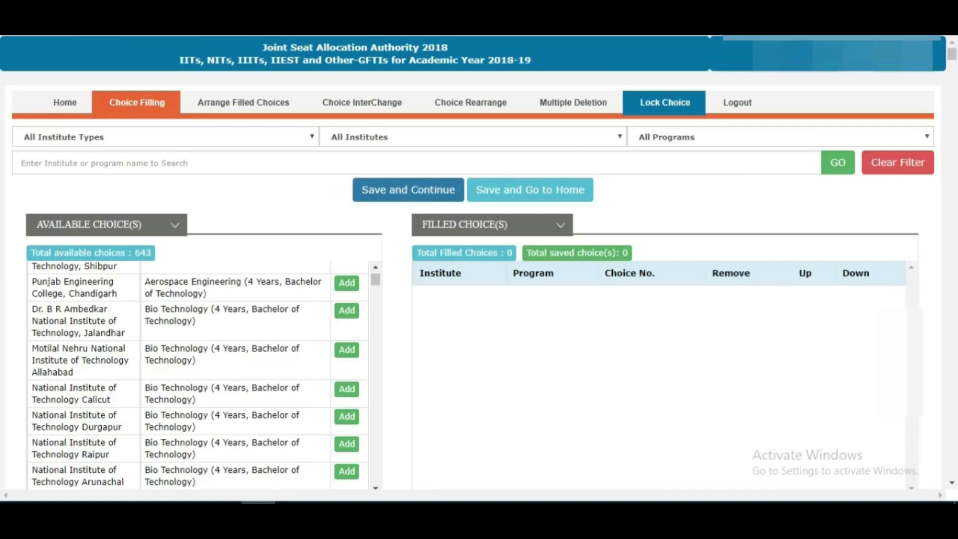
scroll(199, 375, down, 5)
scroll(199, 374, down, 10)
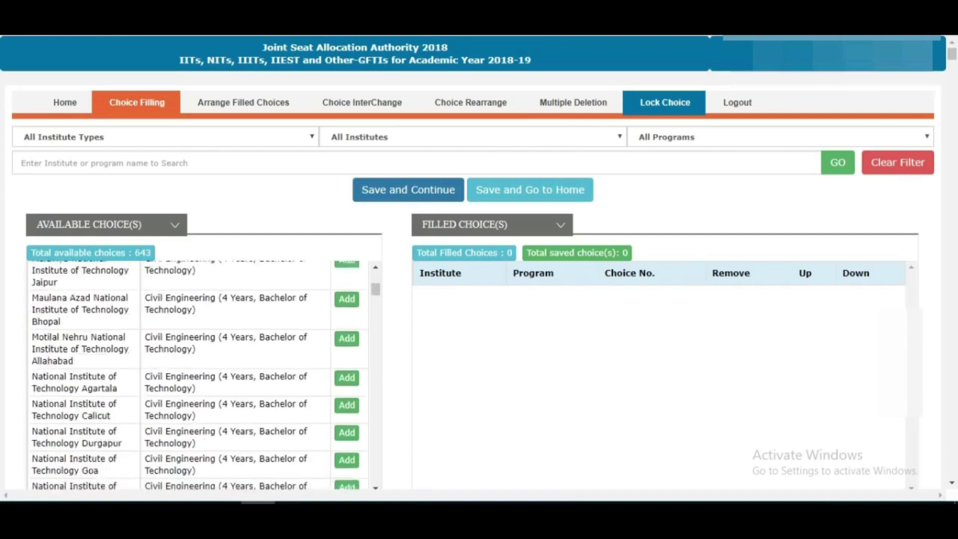
scroll(199, 374, down, 10)
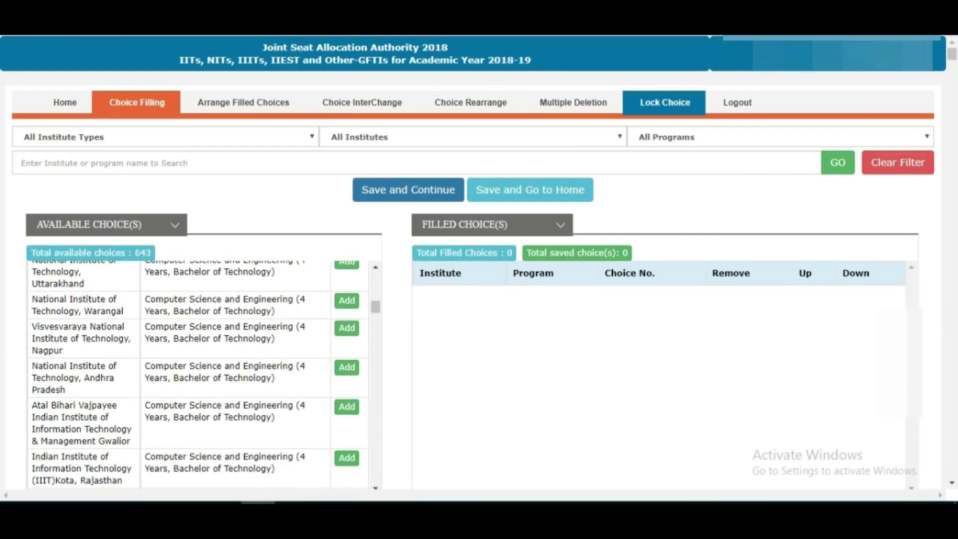
Set the program filter dropdown to narrow the list to 23 IIT Computer Science choices, then review them.
key(alt+Down)
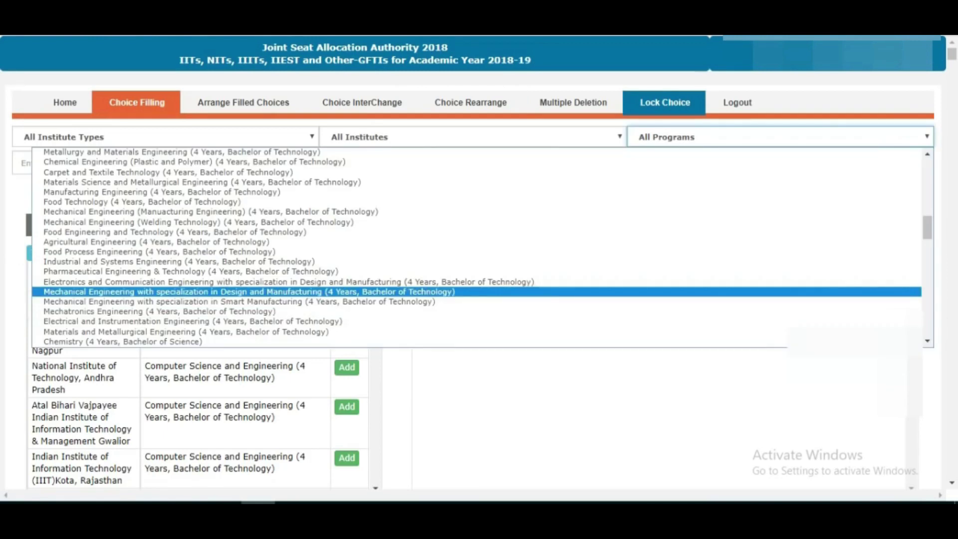
key(Down)
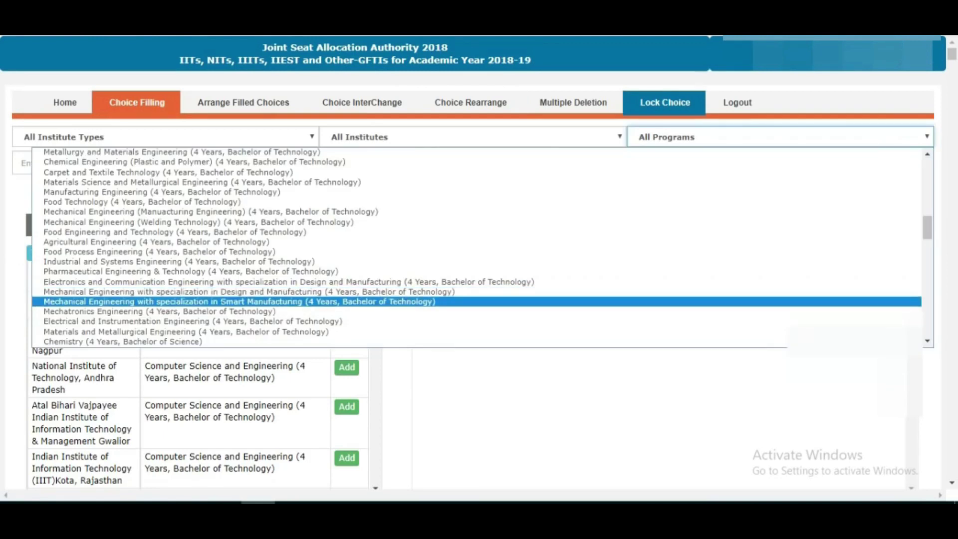
key(Down)
key(Return)
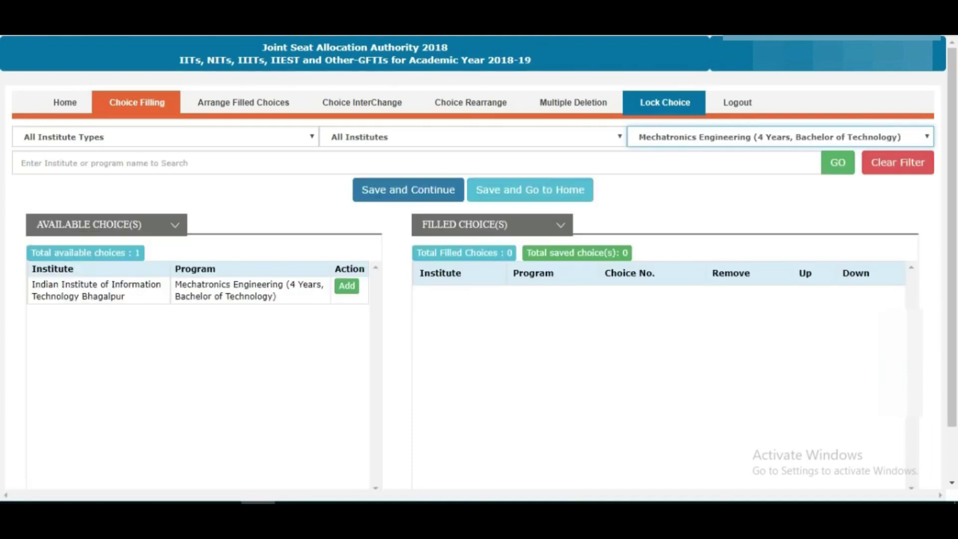
scroll(479, 262, down, 1)
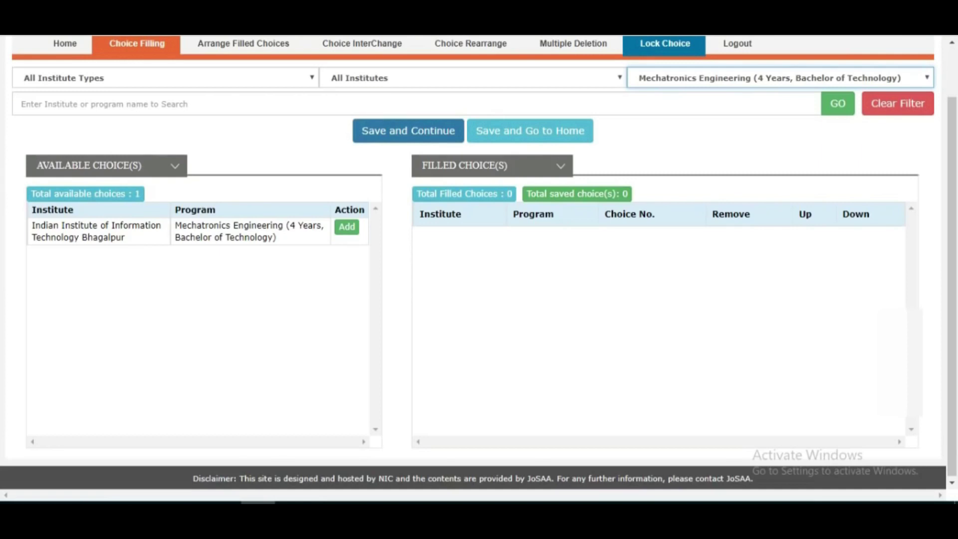
scroll(480, 262, up, 1)
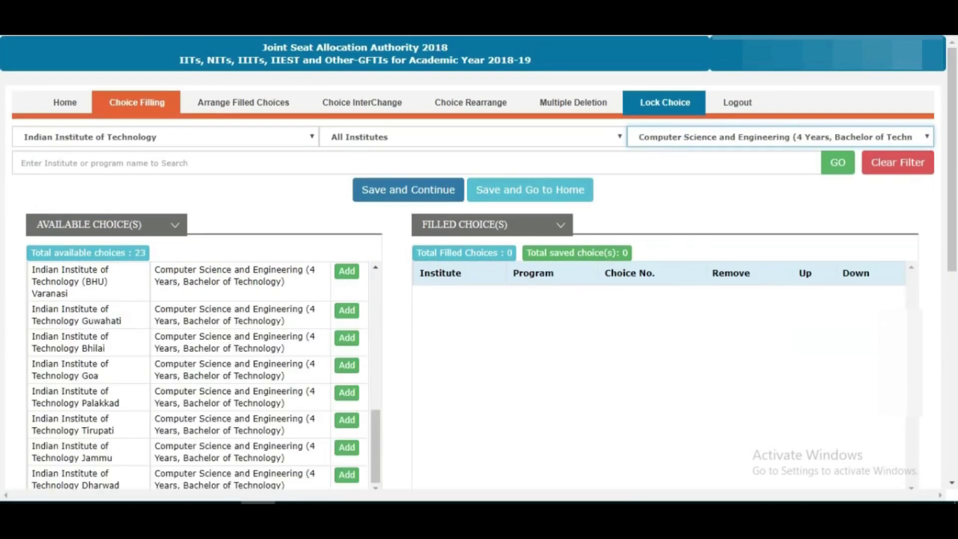
scroll(479, 262, down, 5)
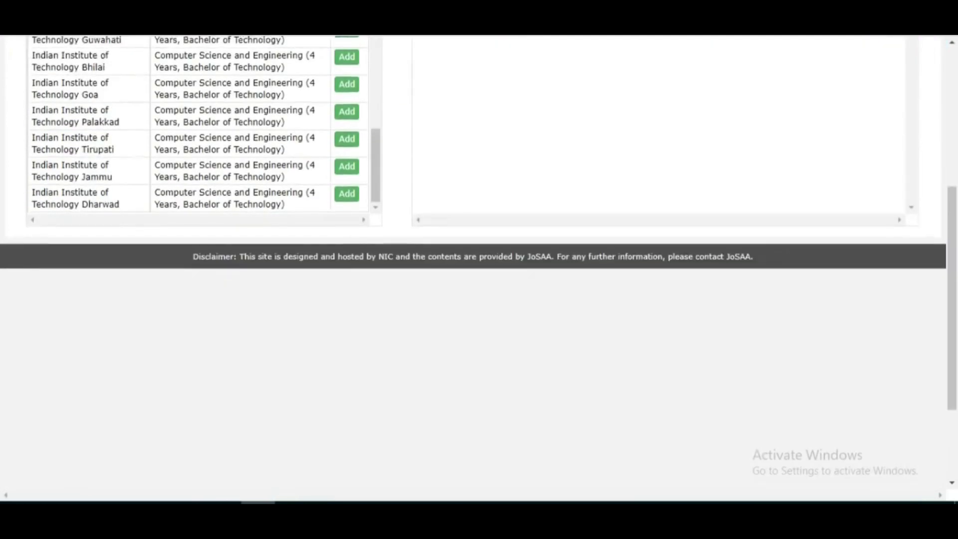
scroll(479, 262, up, 4)
scroll(199, 299, down, 4)
scroll(199, 299, up, 2)
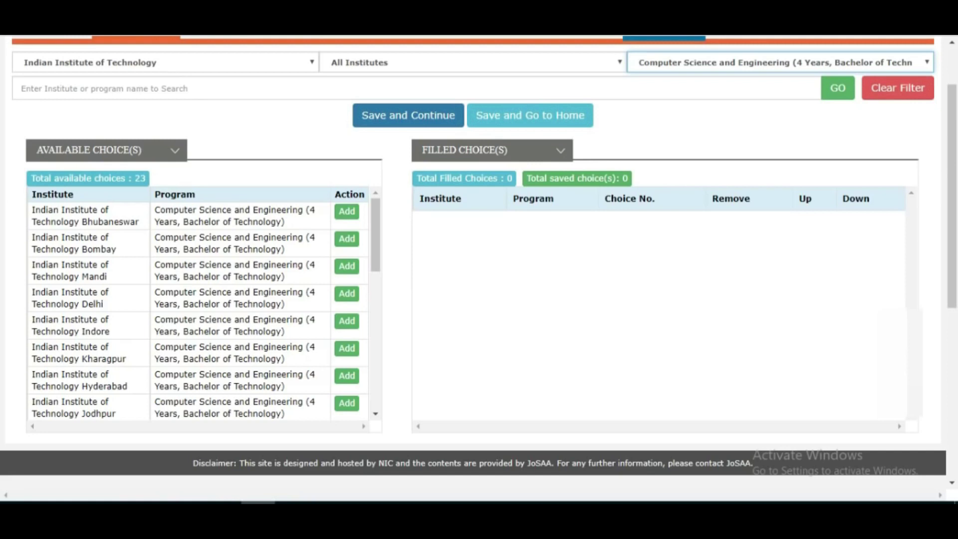
scroll(648, 300, up, 2)
scroll(200, 324, down, 10)
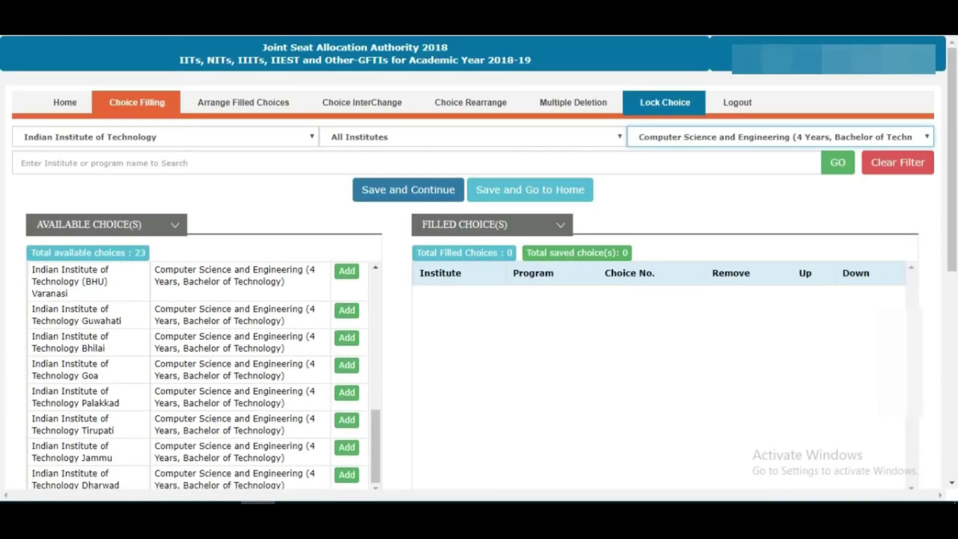
scroll(479, 300, down, 3)
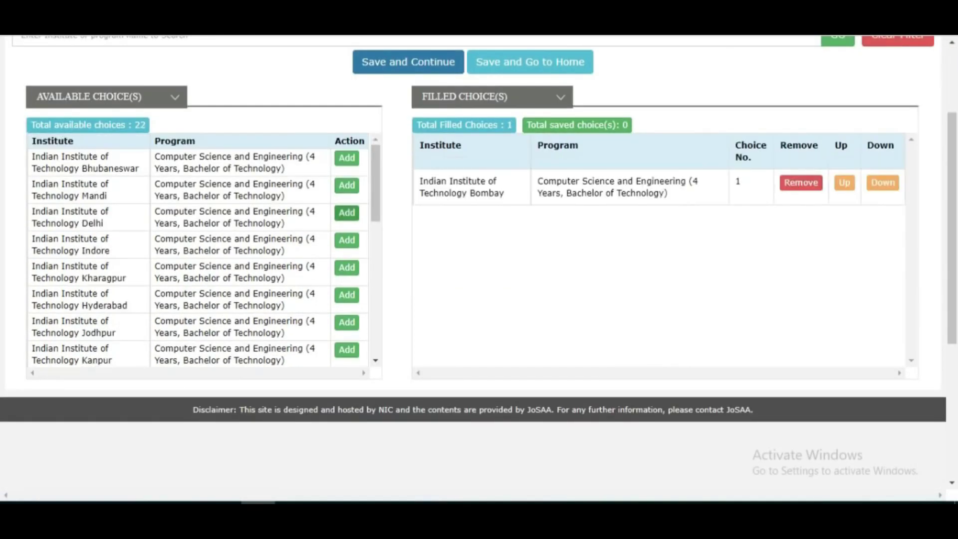
Add IIT Delhi, IIT Kharagpur and IIT (BHU) Varanasi Computer Science to the filled choices.
click(347, 213)
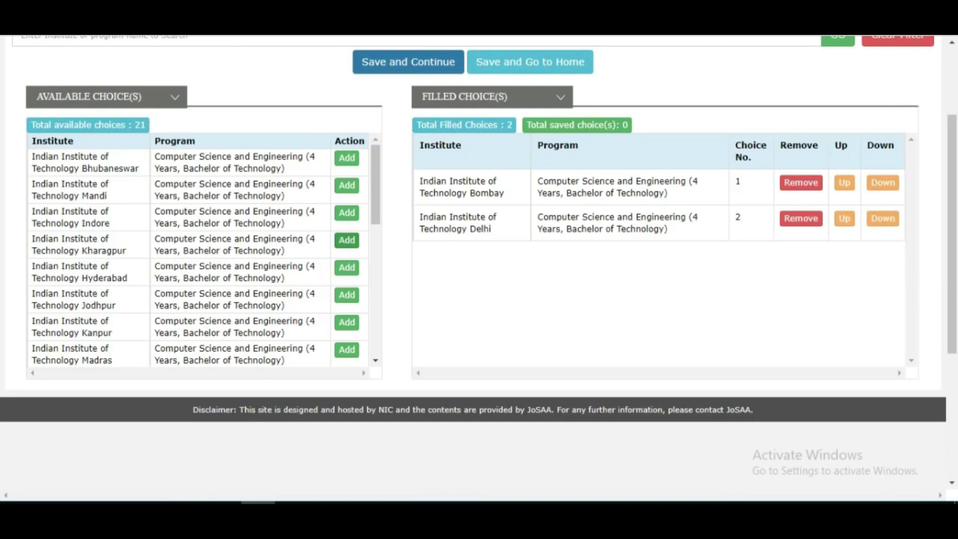
click(346, 240)
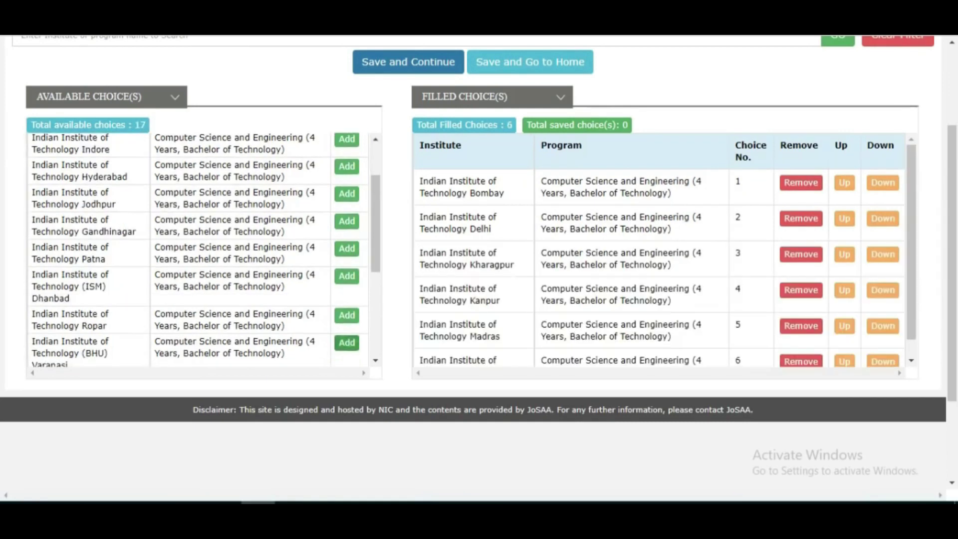
click(346, 342)
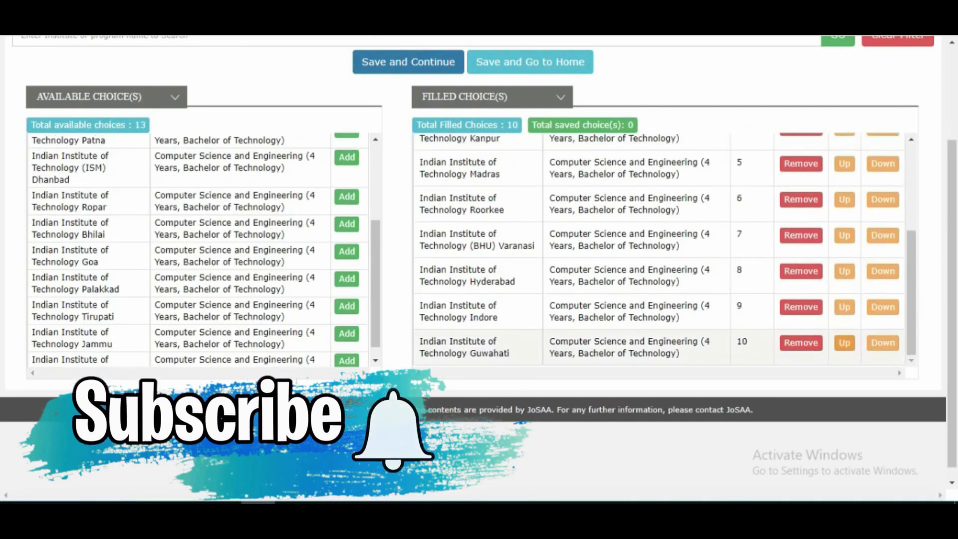
Move IIT Guwahati Computer Science up three places to preference 7.
click(844, 342)
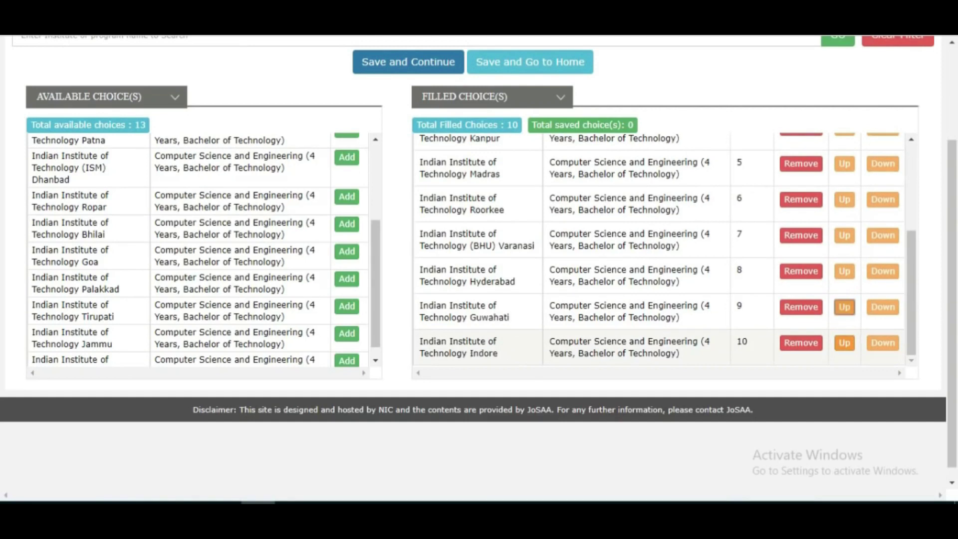
click(844, 307)
click(845, 271)
Add IIT Dharwad and IIT Bhilai Computer Science to the filled choices.
scroll(347, 306, down, 1)
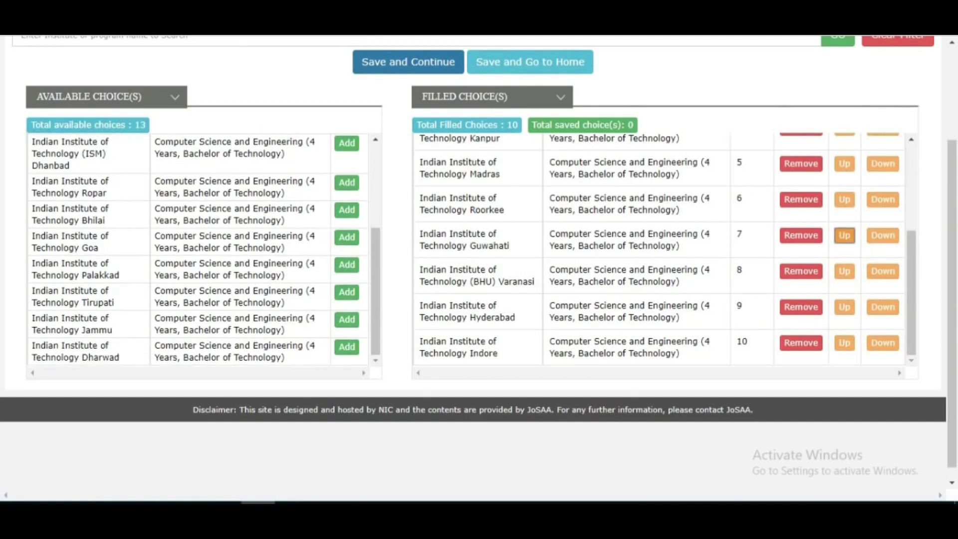
click(347, 347)
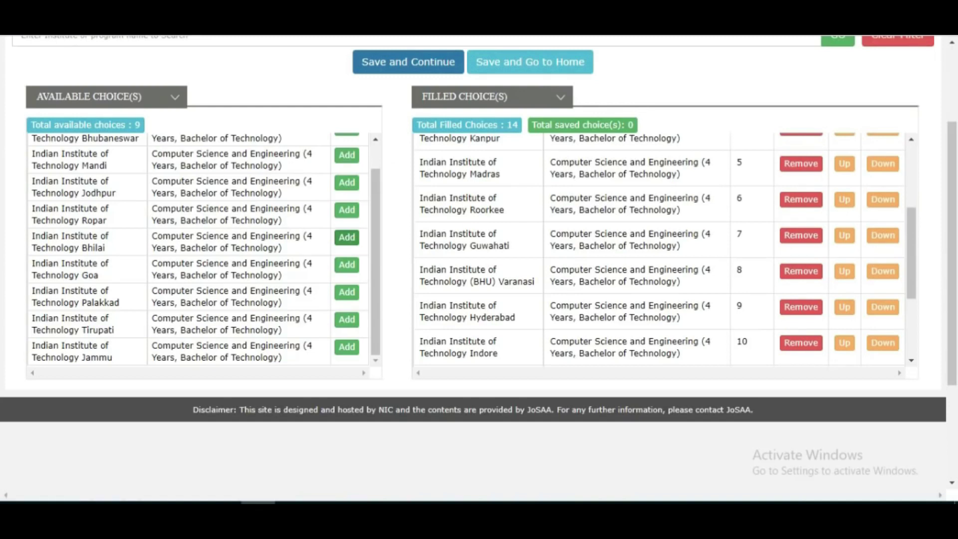
click(347, 237)
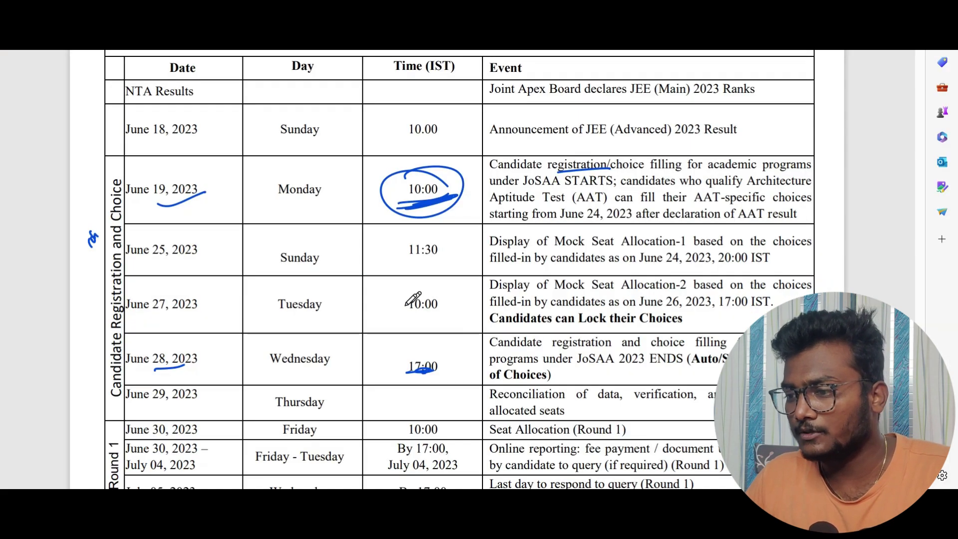
Draw a pen tick beside the June 30, 2023 Round 1 seat allocation date.
scroll(348, 293, down, 3)
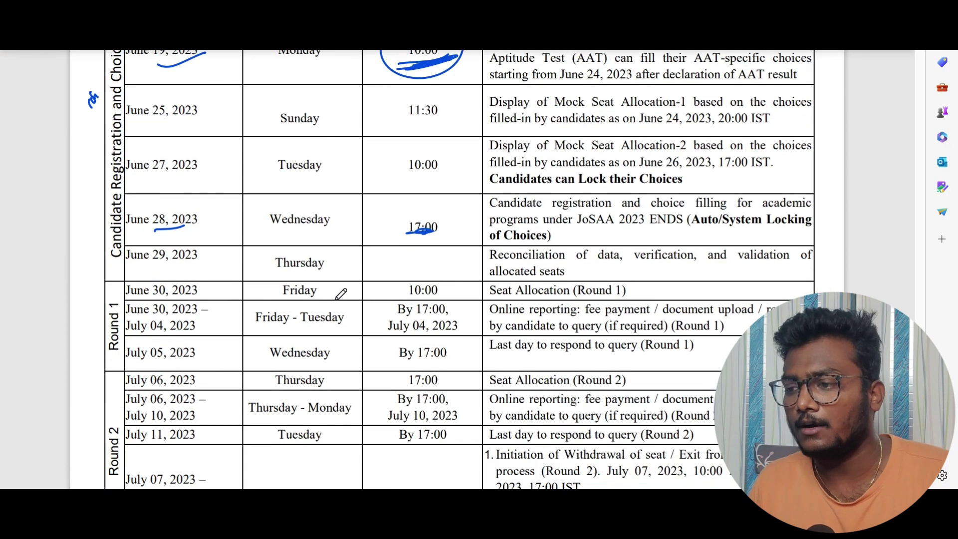
drag(216, 292, 233, 284)
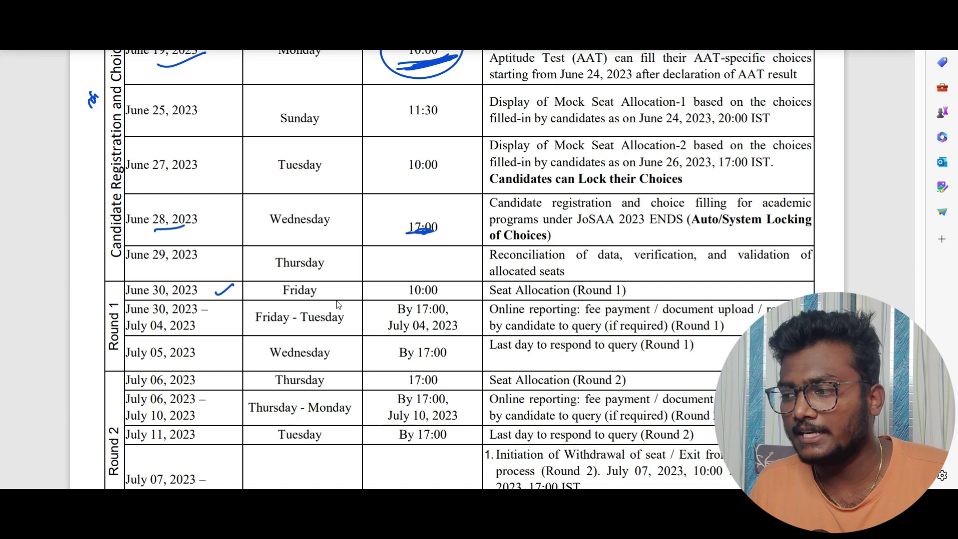